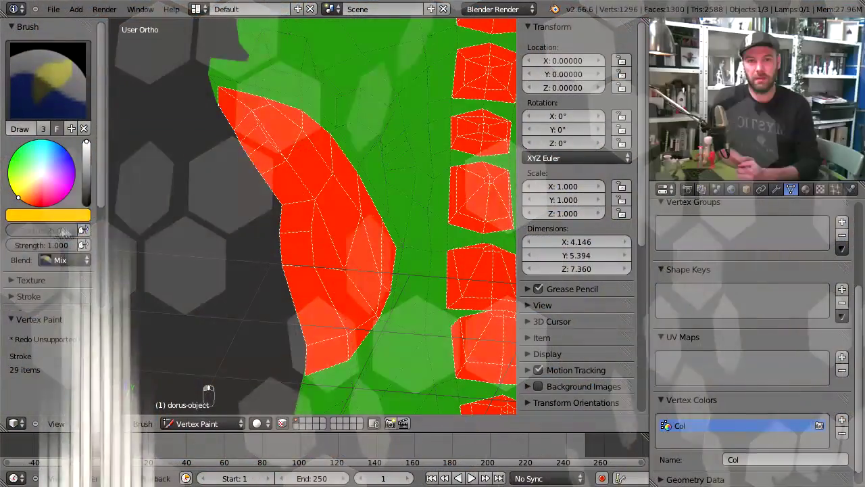
Paint yellow vertex-colour strokes over the large red patch on the green model
left_click_drag(291, 379, 365, 284)
middle_click_drag(365, 284, 324, 169)
left_click_drag(325, 169, 336, 128)
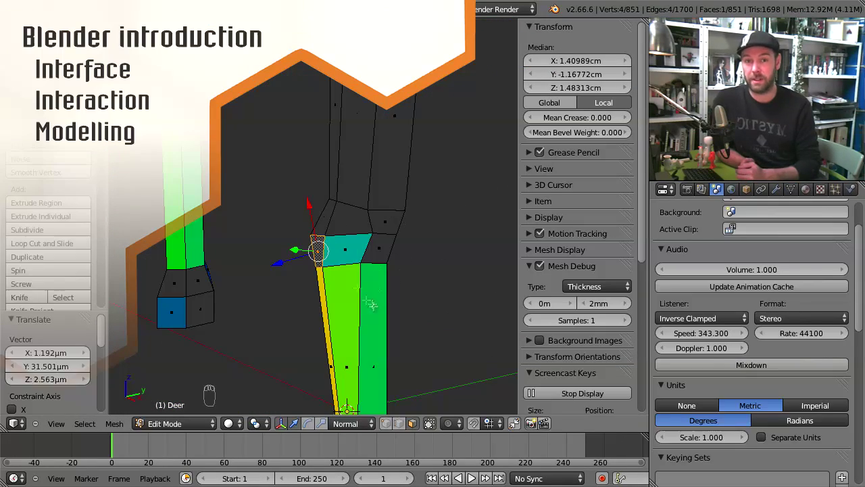
Undo the last two edits on the deer's leg and select the faces along the lower leg
key("ctrl+z")
key("ctrl+z")
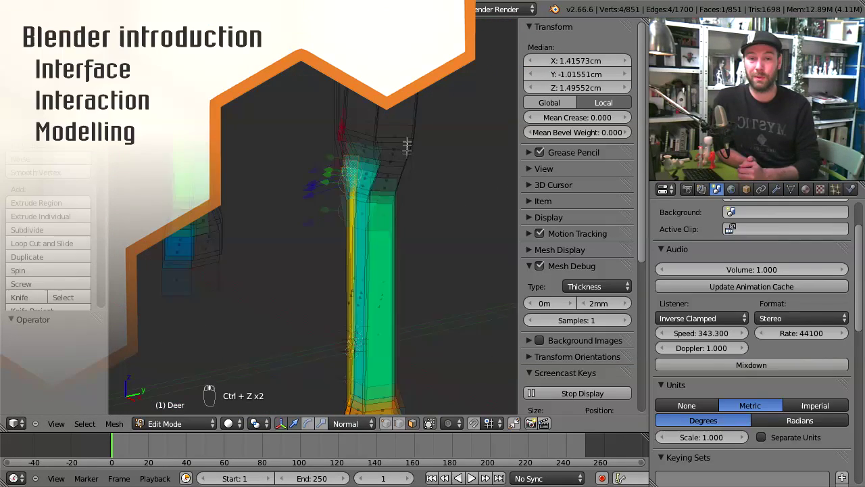
key("a")
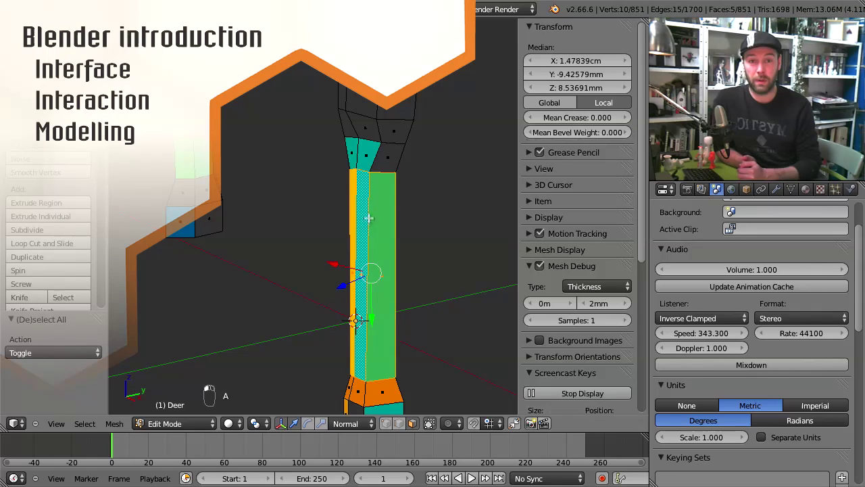
key("z")
key("z")
middle_click_drag(365, 263, 402, 239)
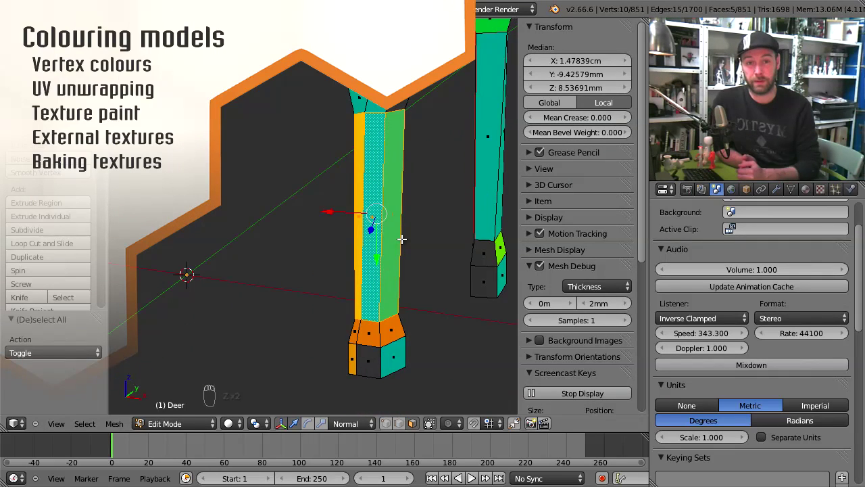
Run a mesh transform operation on the selected lower-leg faces
left_click(115, 424)
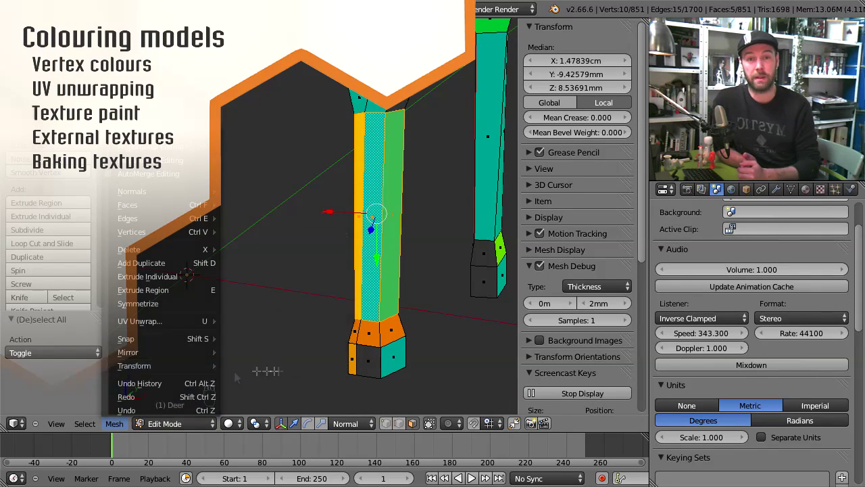
mouse_move(154, 366)
left_click(311, 333)
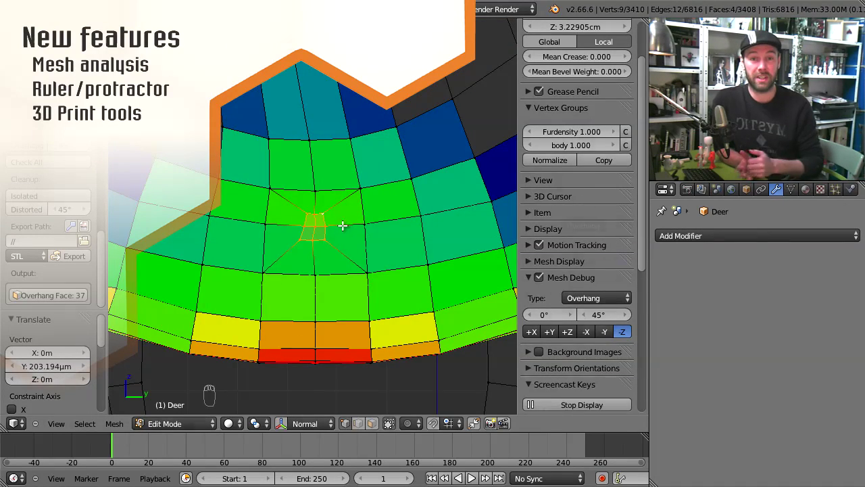
Extrude the selected faces on the deer's underside and move them about -217 µm along Z
key("e")
left_click(338, 265)
middle_click_drag(338, 265, 367, 251)
key("g")
key("z")
left_click(283, 237)
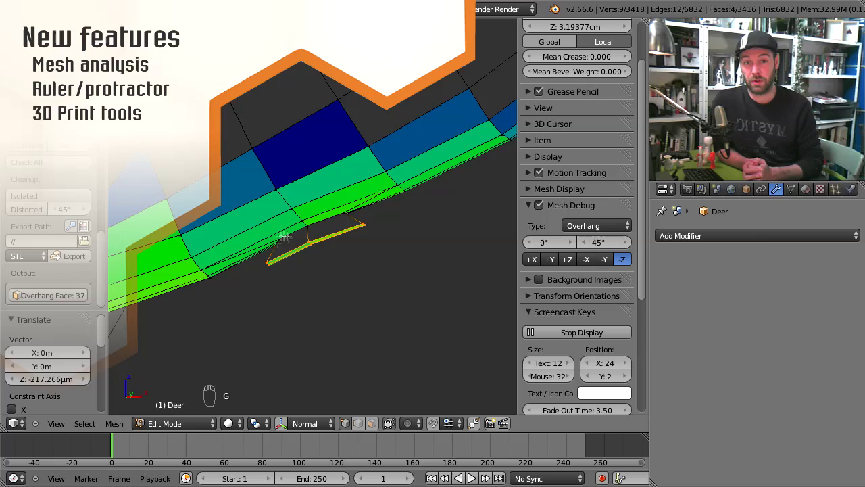
Scale the extruded underside faces in side view and extrude them further in front view
middle_click_drag(370, 230, 330, 211)
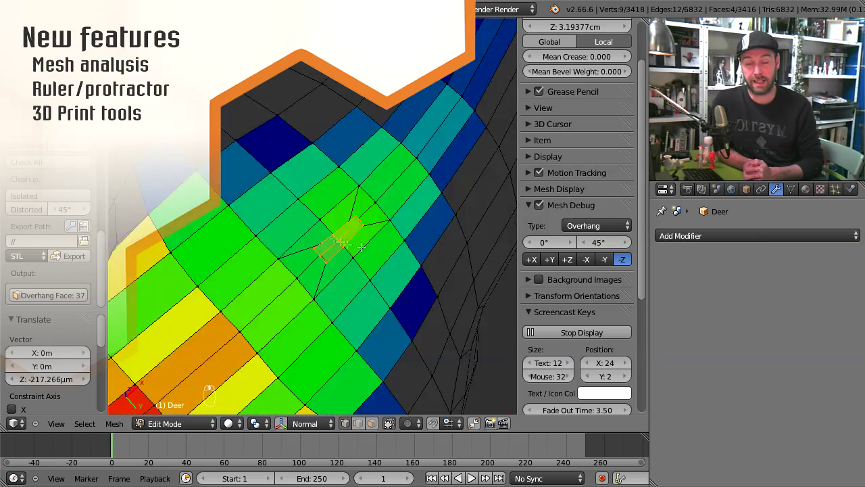
key("KP_3")
key("s")
left_click(329, 211)
key("KP_1")
key("e")
left_click(323, 194)
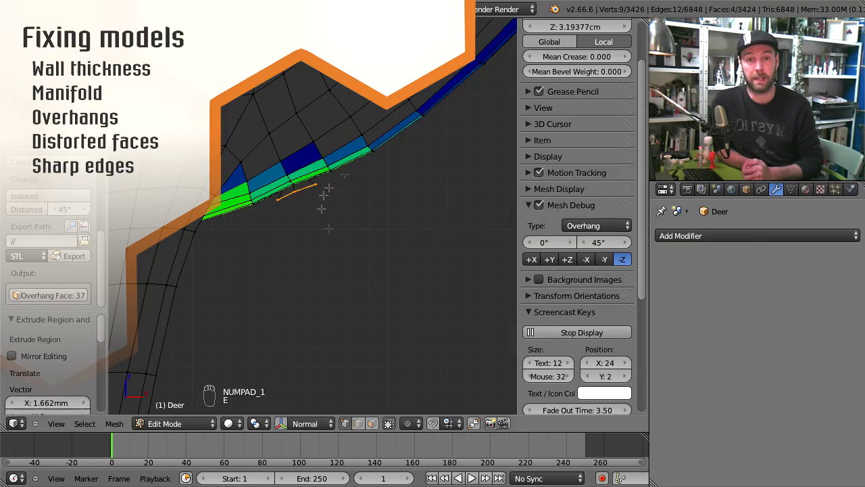
key("e")
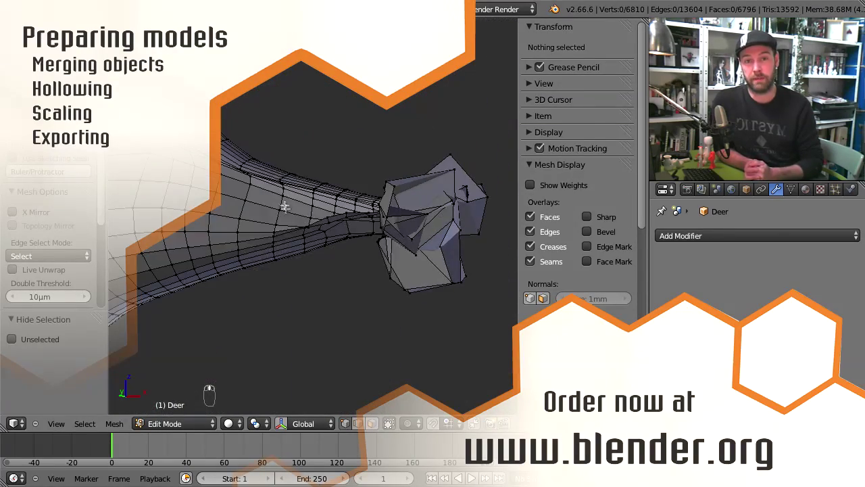
Select the edge loop behind the crumpled low-poly end of the mesh and delete that end's vertices
right_click(288, 238, "alt")
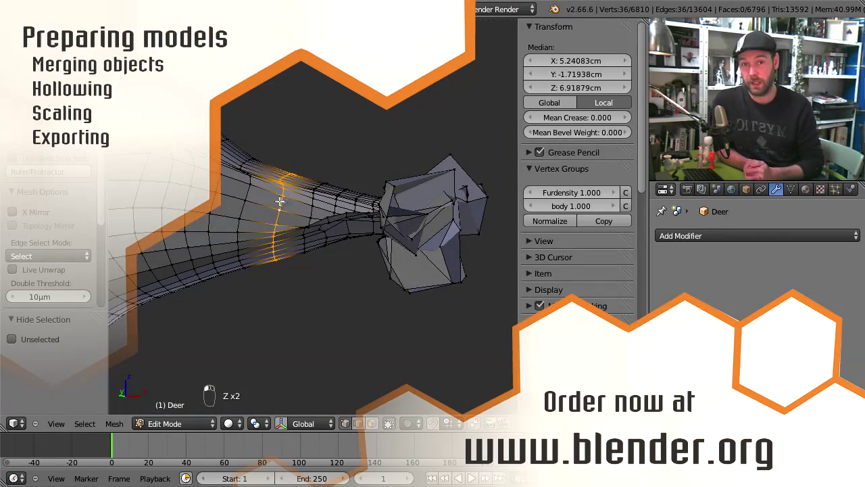
key("x")
left_click(292, 237)
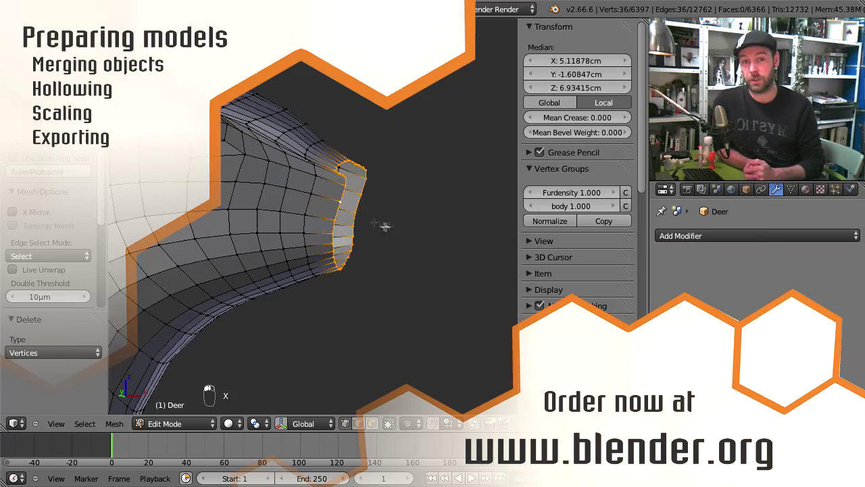
Merge the selected vertices around the open rim of the cut mesh
key("alt+m")
key("Down")
key("Down")
key("Return")
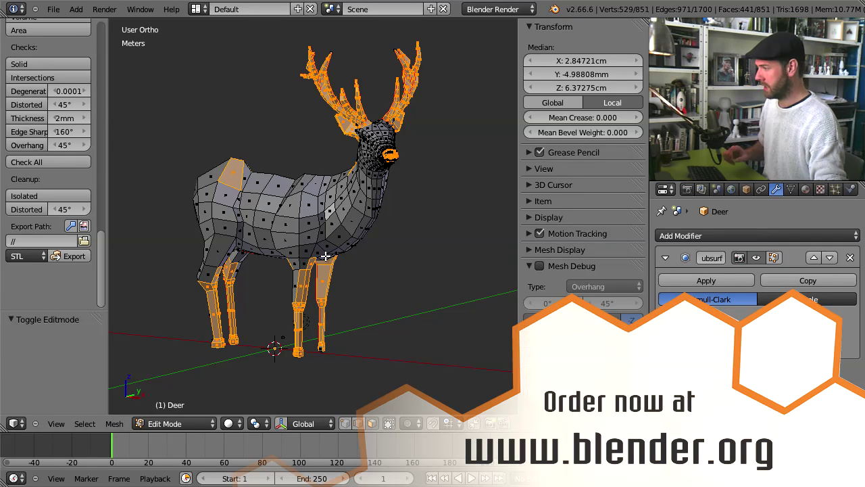
Deselect the whole deer mesh and turn on the Mesh Debug display for overhangs
key("a")
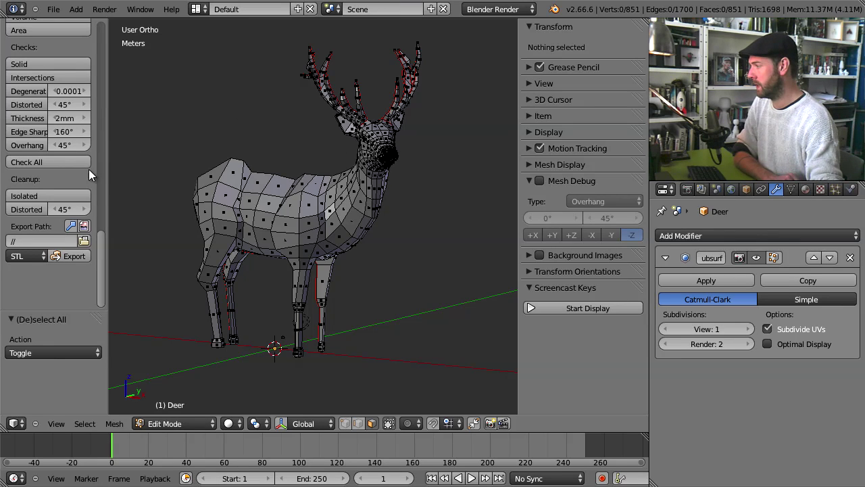
left_click_drag(102, 169, 92, 169)
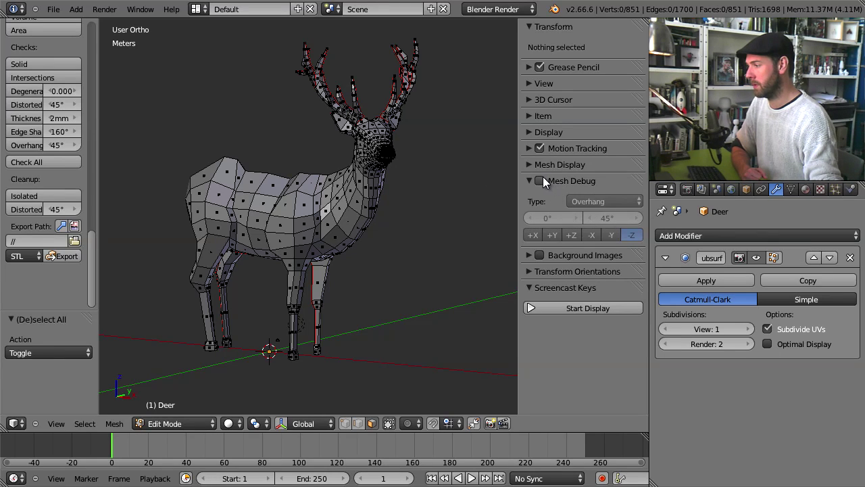
left_click(540, 181)
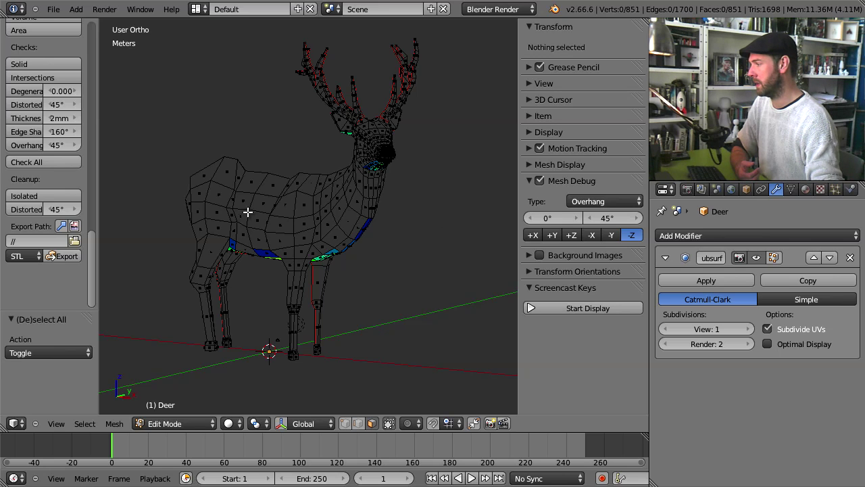
middle_click_drag(313, 236, 386, 222)
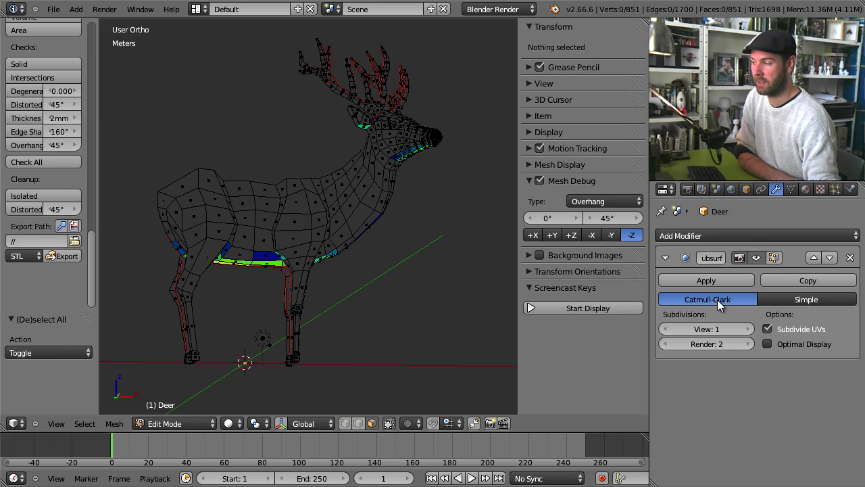
Preview the Subsurf modifier's smoothing in Edit Mode and switch that display off again
left_click(775, 258)
mouse_move(429, 201)
middle_mouse_down()
mouse_move(305, 147)
mouse_move(313, 159)
mouse_move(427, 217)
middle_mouse_up()
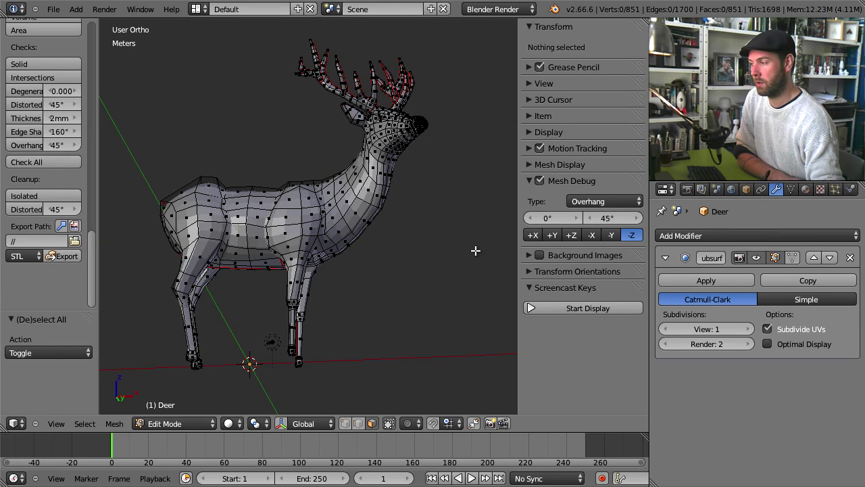
left_click(760, 257)
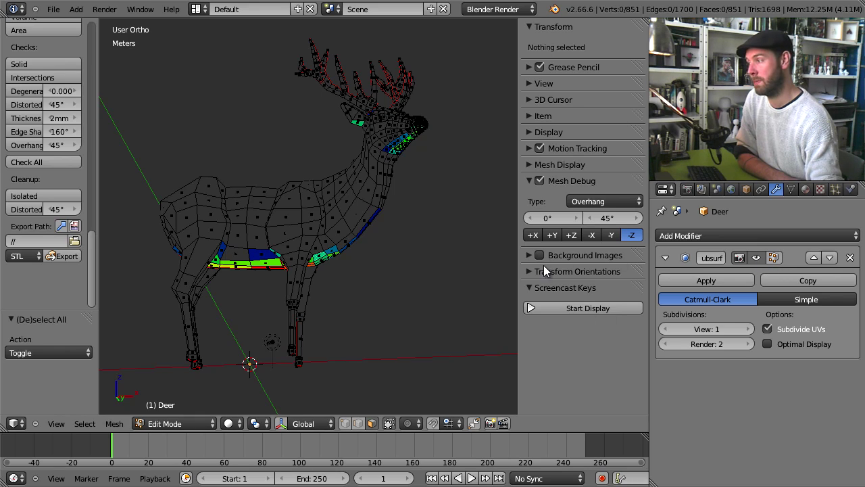
Switch the deer to Object Mode and back to Edit Mode
left_click(195, 419)
left_click(198, 412)
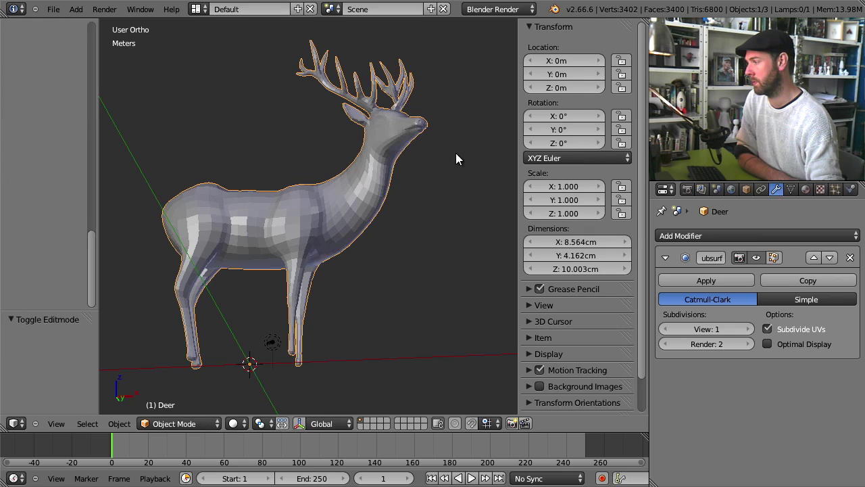
left_click(202, 424)
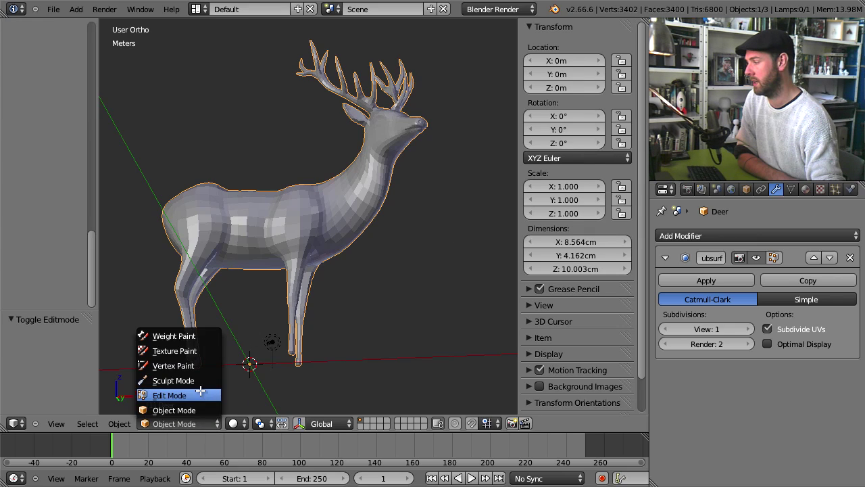
left_click(199, 397)
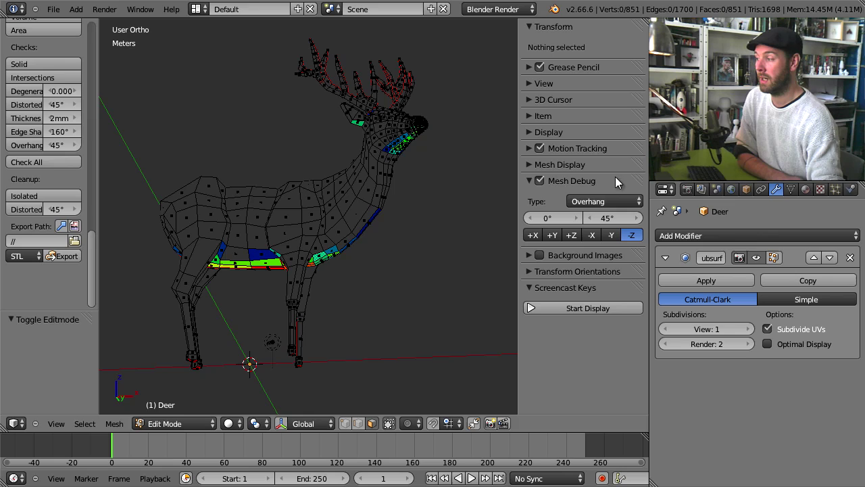
Change the Mesh Debug type to Thickness and inspect the deer's head and antlers
left_click(628, 201)
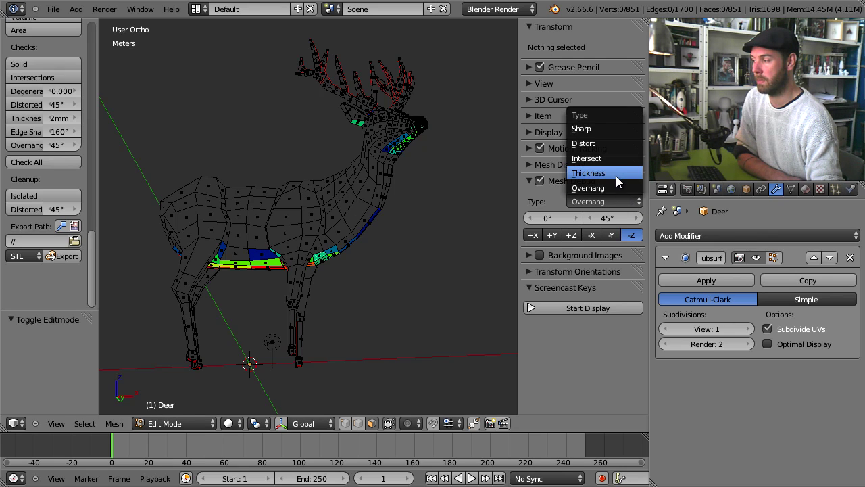
left_click(616, 176)
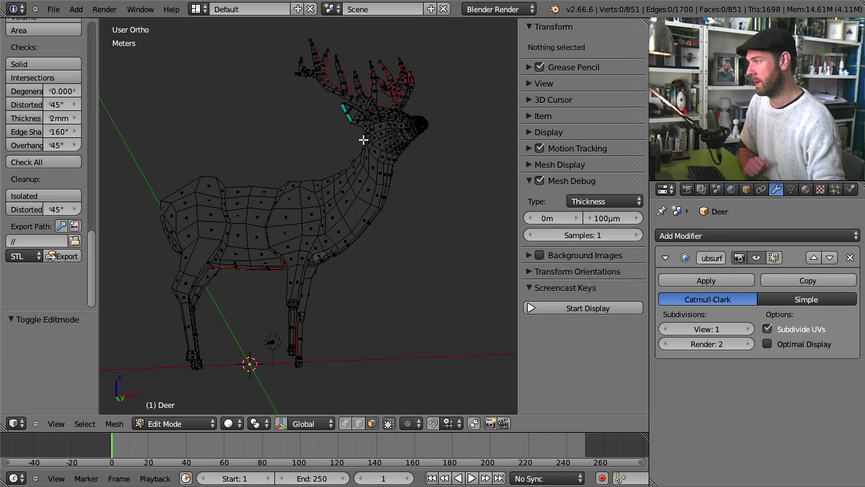
middle_click_drag(363, 139, 316, 210)
scroll(342, 124, "up", 1)
middle_click_drag(450, 175, 339, 258)
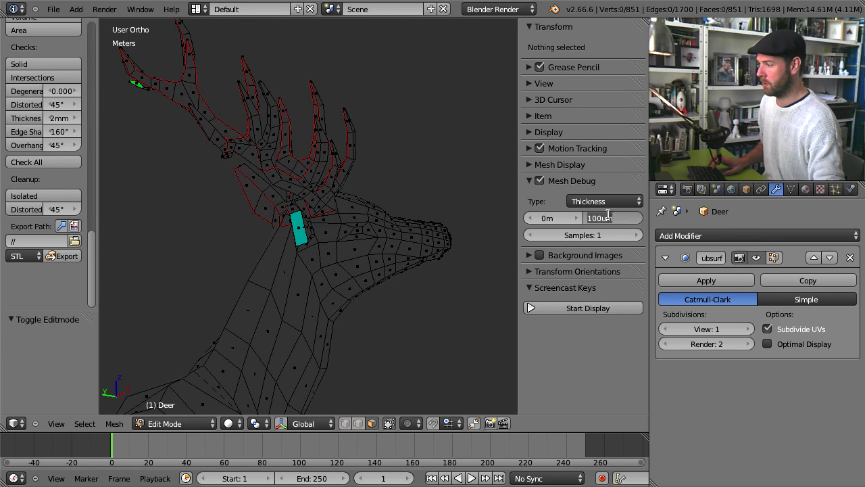
Set the Mesh Debug maximum thickness to 2 mm and view the whole deer
type("2")
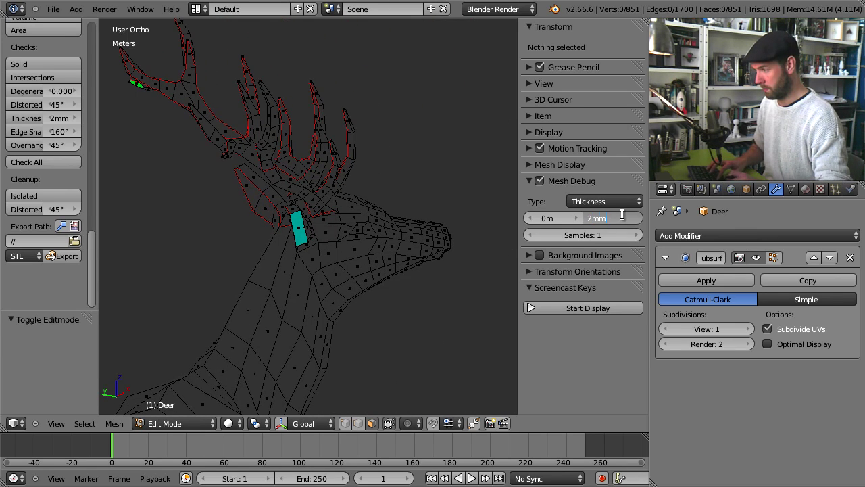
type("mm")
key("Return")
scroll(357, 177, "down", 6)
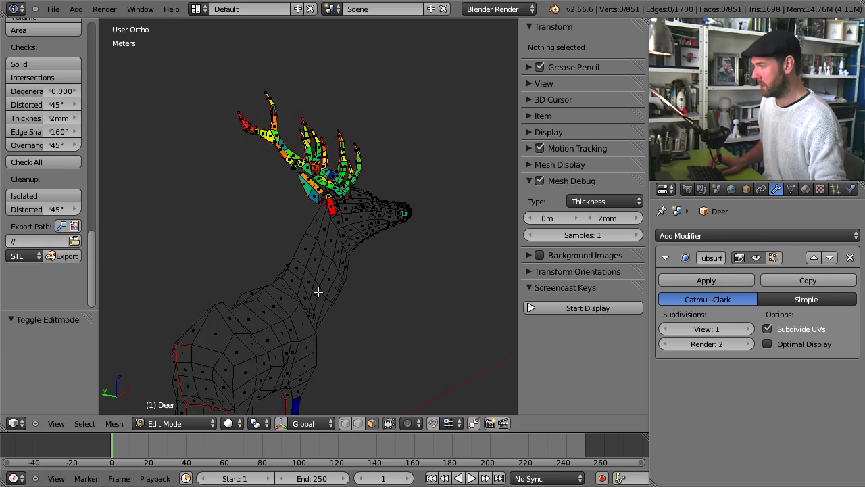
middle_click_drag(380, 190, 334, 177)
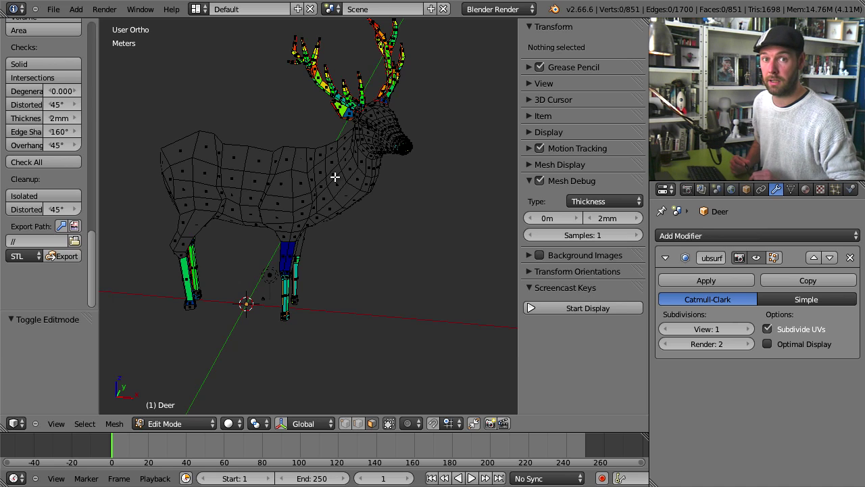
middle_click_drag(372, 128, 432, 230, "shift")
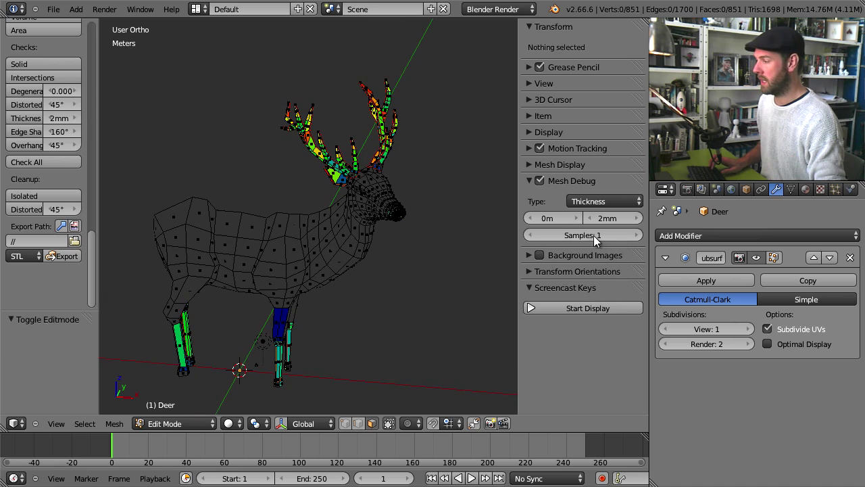
Set the Mesh Debug minimum thickness to 1 mm
left_click(562, 217)
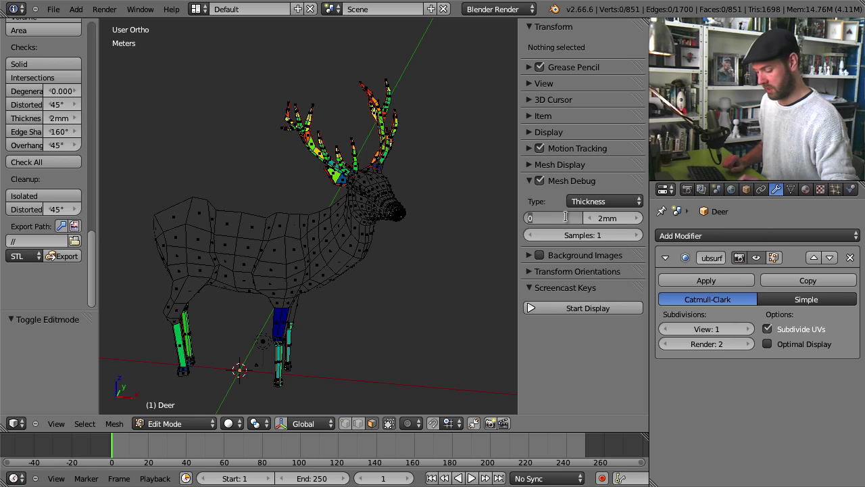
type("1mm")
key("Return")
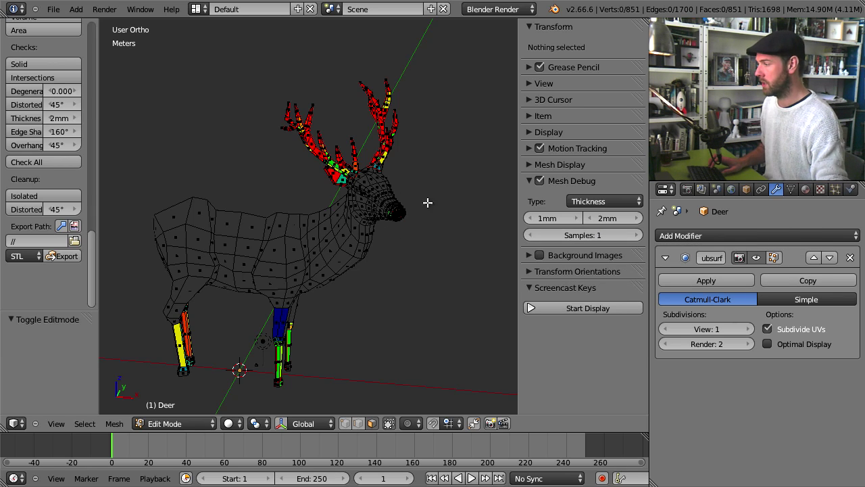
Examine the thickness colours on the antlers and ear, selecting the inner side face of the ear
middle_click_drag(425, 201, 419, 205)
scroll(396, 199, "up", 6)
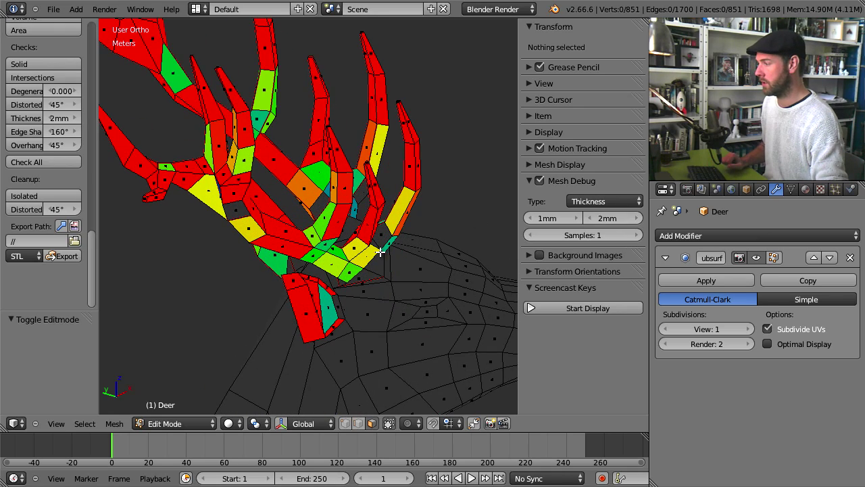
middle_click_drag(381, 252, 354, 267)
right_click(355, 267)
right_click(334, 311)
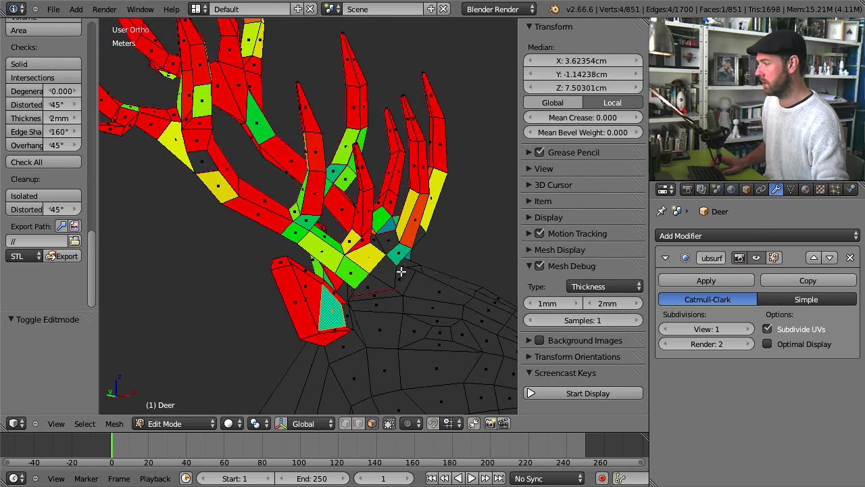
scroll(389, 247, "down", 4)
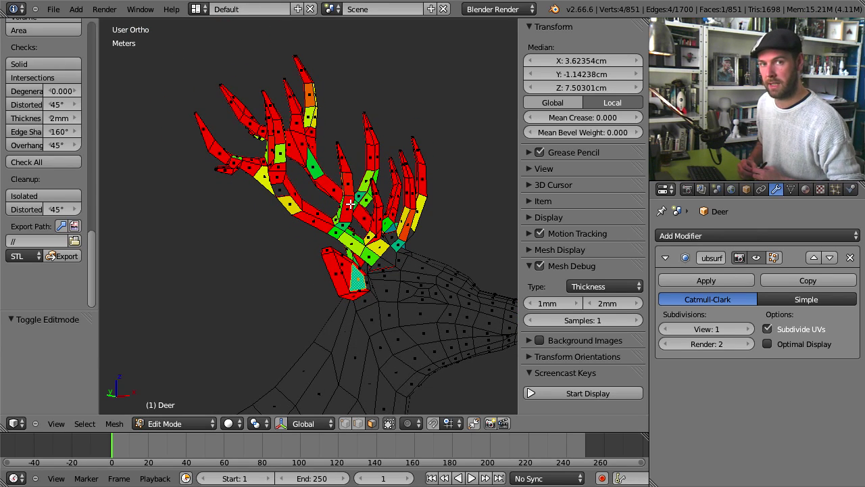
scroll(361, 294, "down", 5)
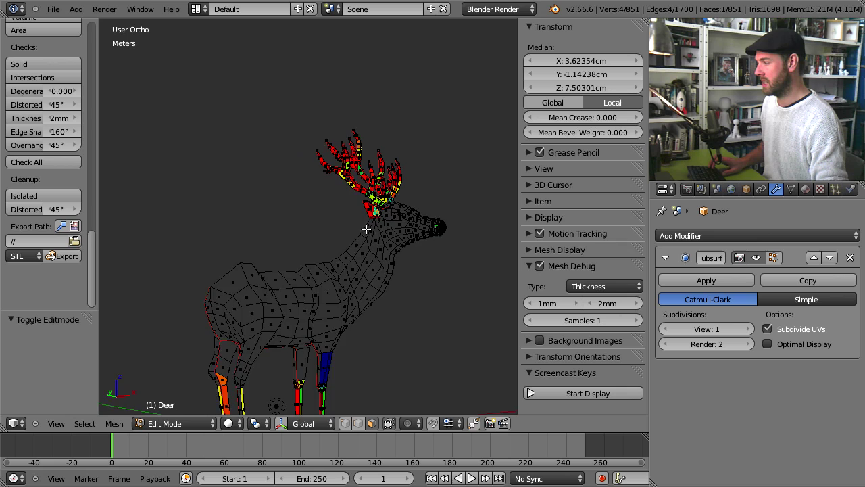
Try thickening the ring of faces around the deer's lower front leg with Shrink/Fatten, cancel the change and clear the selection
middle_click_drag(367, 229, 367, 268)
scroll(367, 208, "up", 5)
scroll(367, 207, "up", 4)
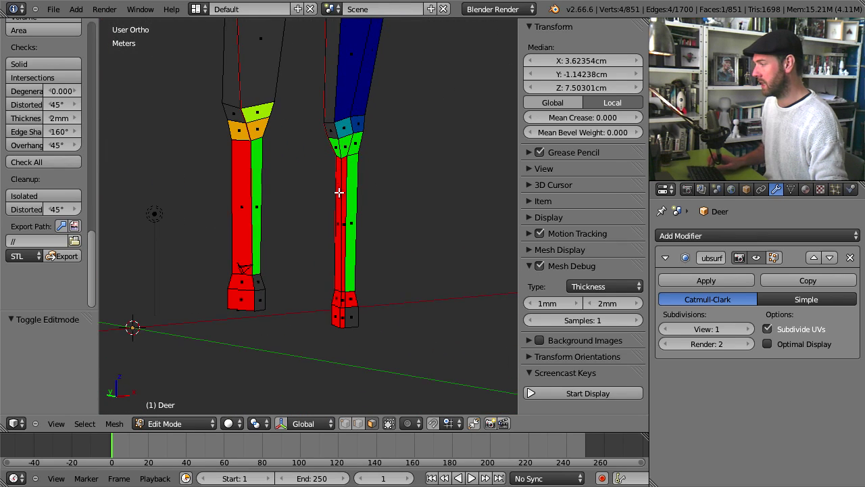
right_click(344, 212)
scroll(393, 197, "down", 1)
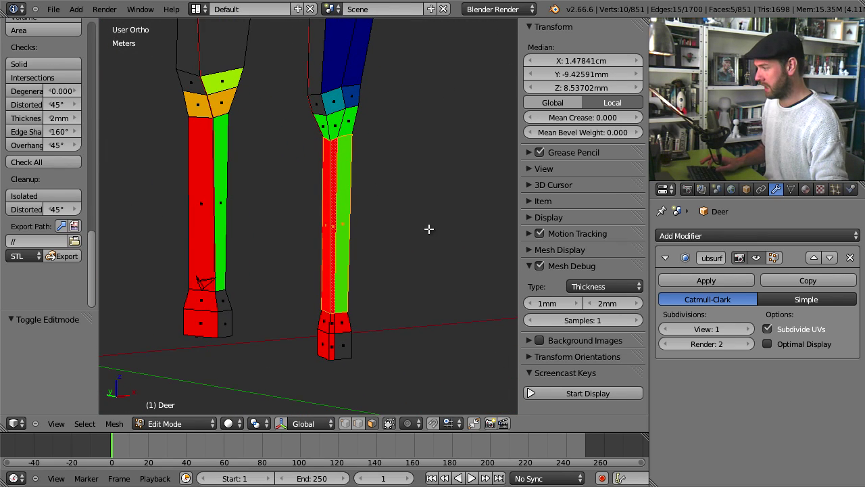
key("alt+s")
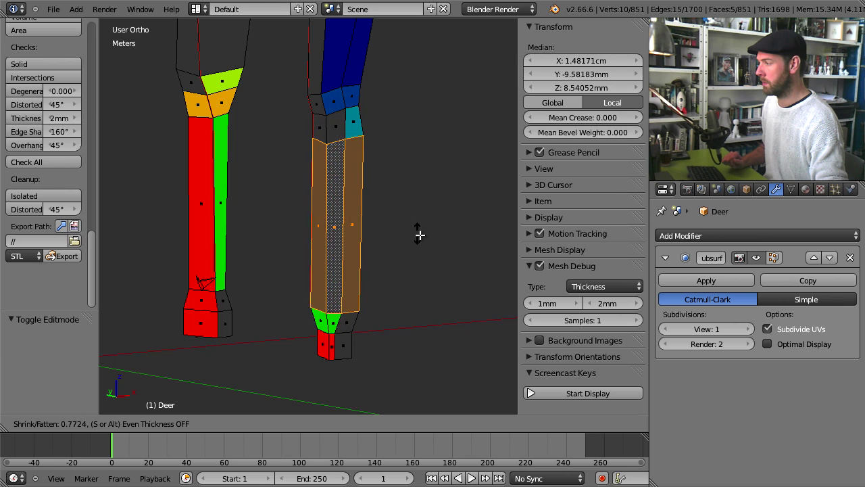
right_click(417, 259)
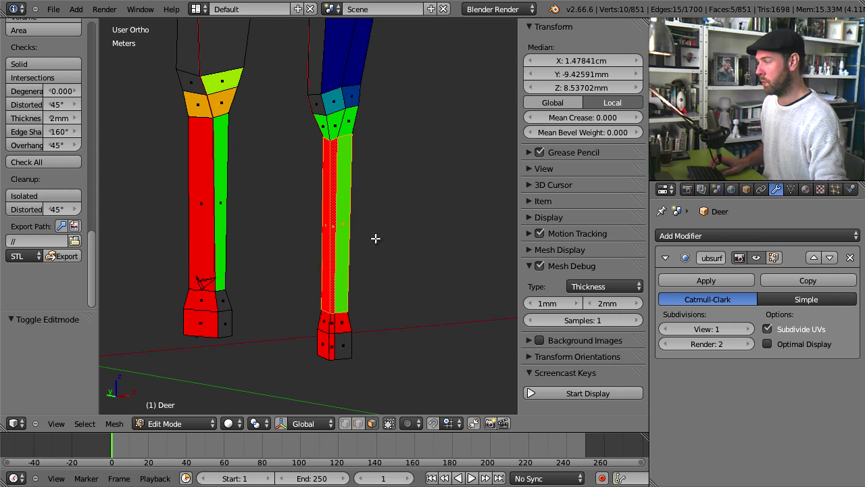
scroll(338, 194, "down", 3)
key("a")
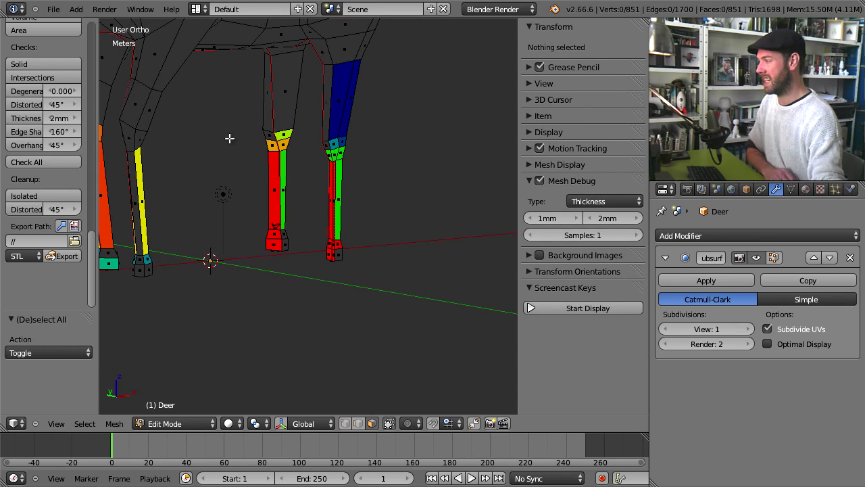
Run the Print3D thickness check on the deer with a 2 mm limit and examine the legs from another angle
scroll(22, 113, "up", 1)
scroll(23, 112, "up", 3)
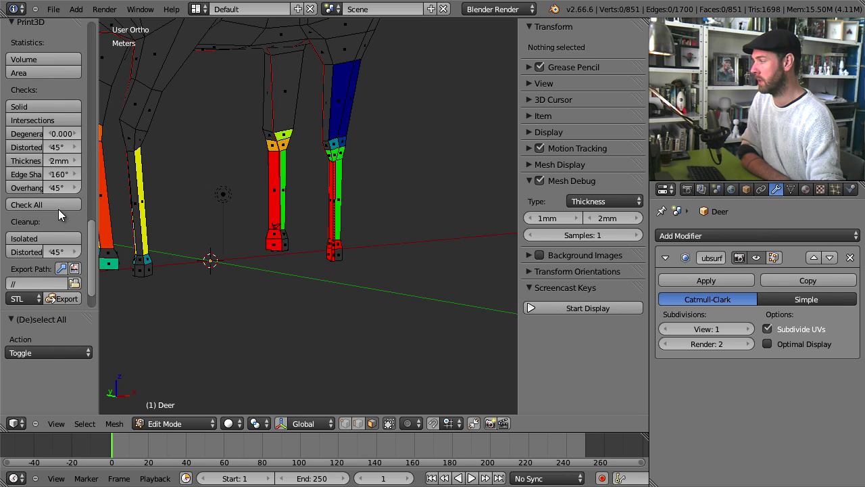
left_click(41, 160)
scroll(57, 136, "down", 2)
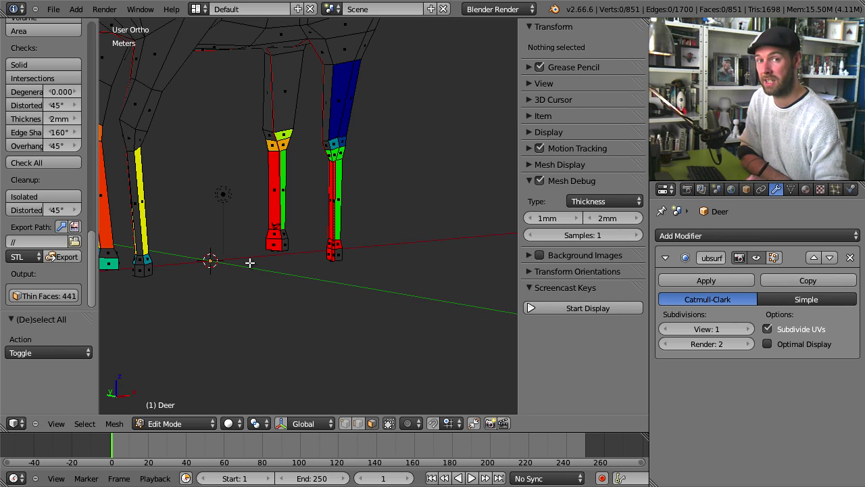
middle_click_drag(290, 210, 352, 218)
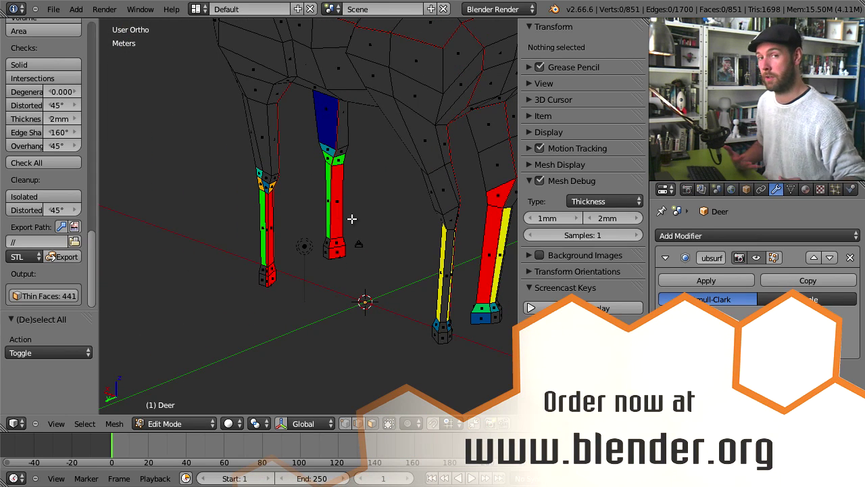